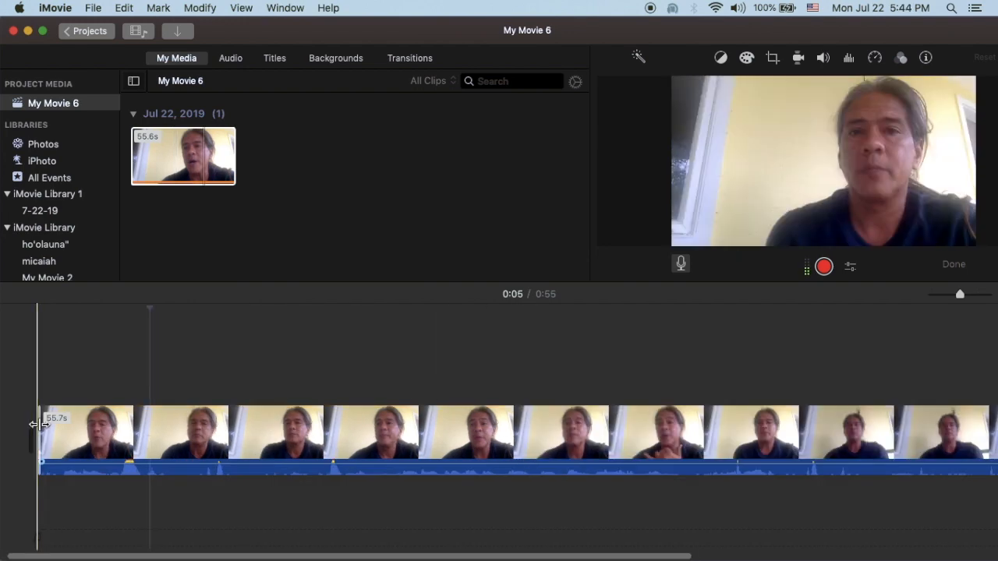
Trim both ends of the clip to leave about 32.4 s, and cut about 4 s out of its later middle part.
left_click_drag(45, 425, 232, 450)
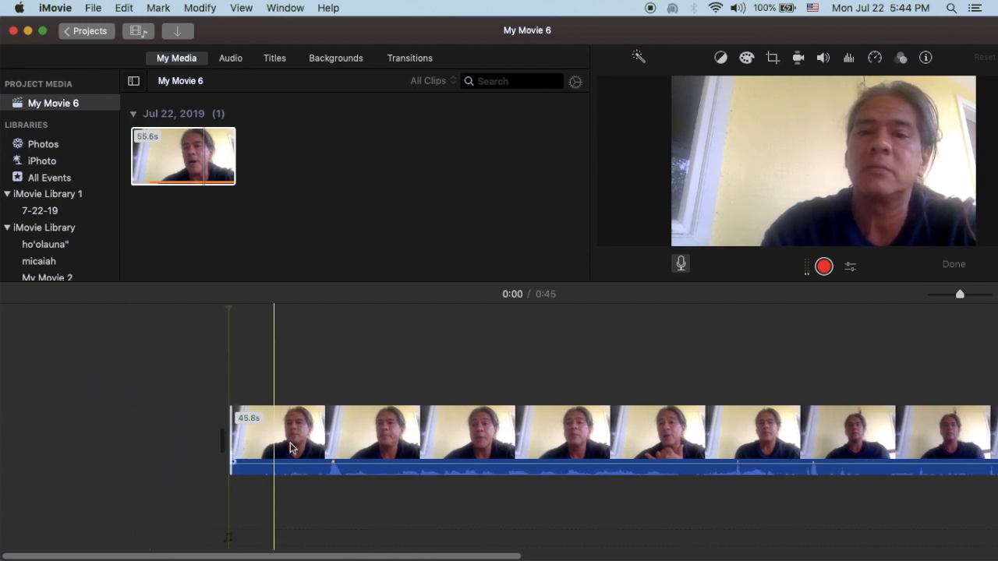
scroll(556, 444, "right", 10)
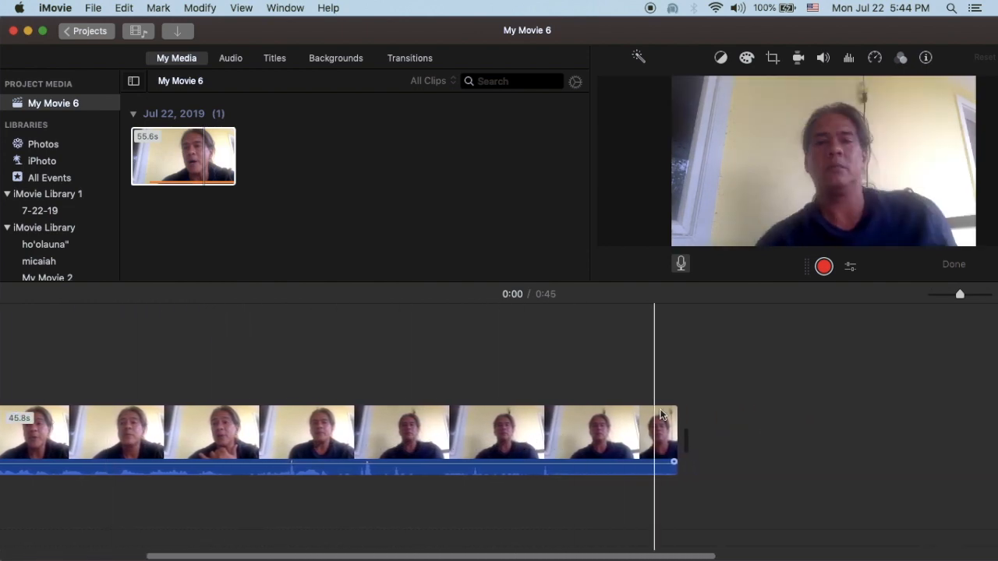
left_click_drag(675, 419, 411, 431)
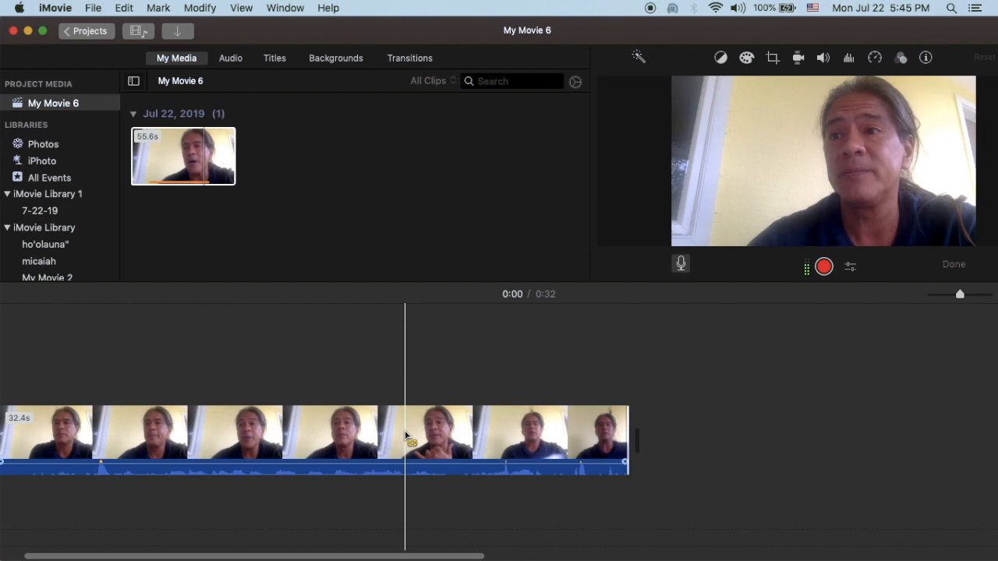
left_click_drag(405, 431, 483, 432)
key("Delete")
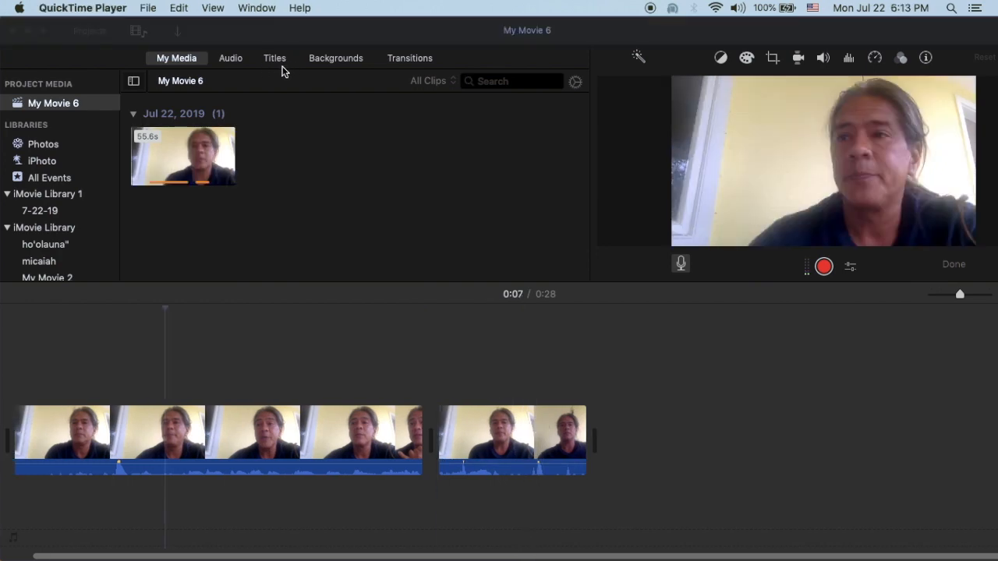
Add a Focus title at the very beginning of the timeline, before the first clip.
left_click(273, 60)
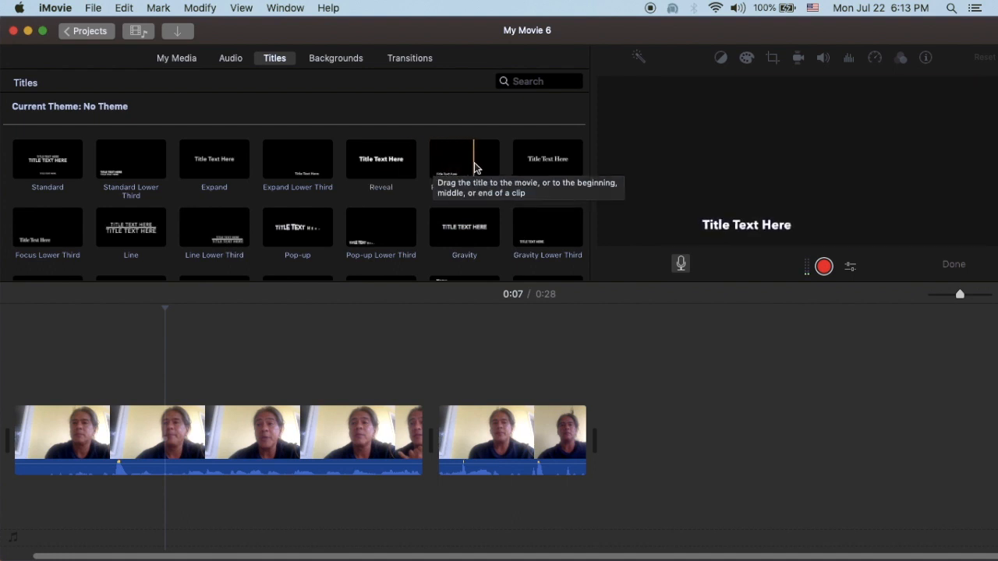
left_click(550, 163)
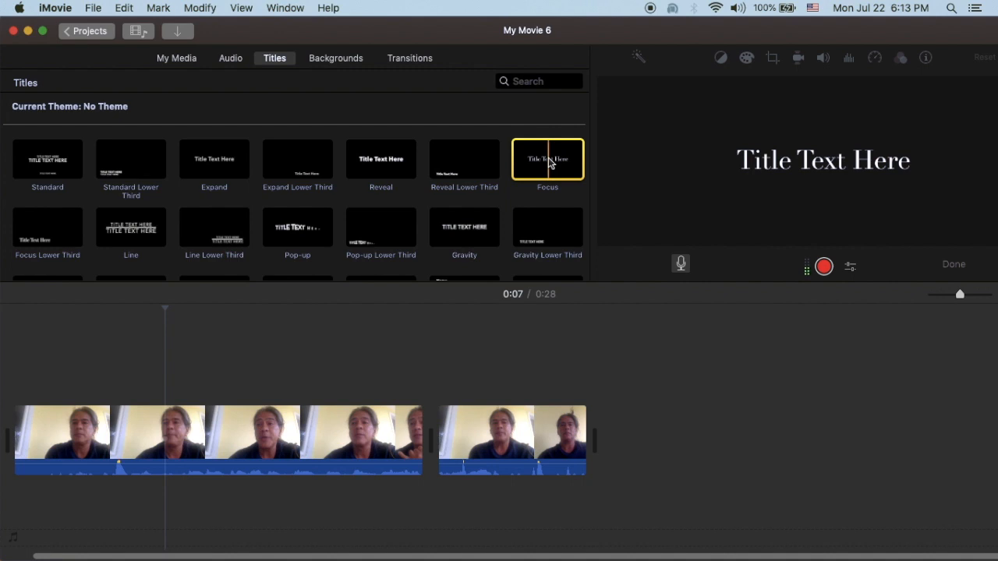
left_click_drag(550, 162, 15, 427)
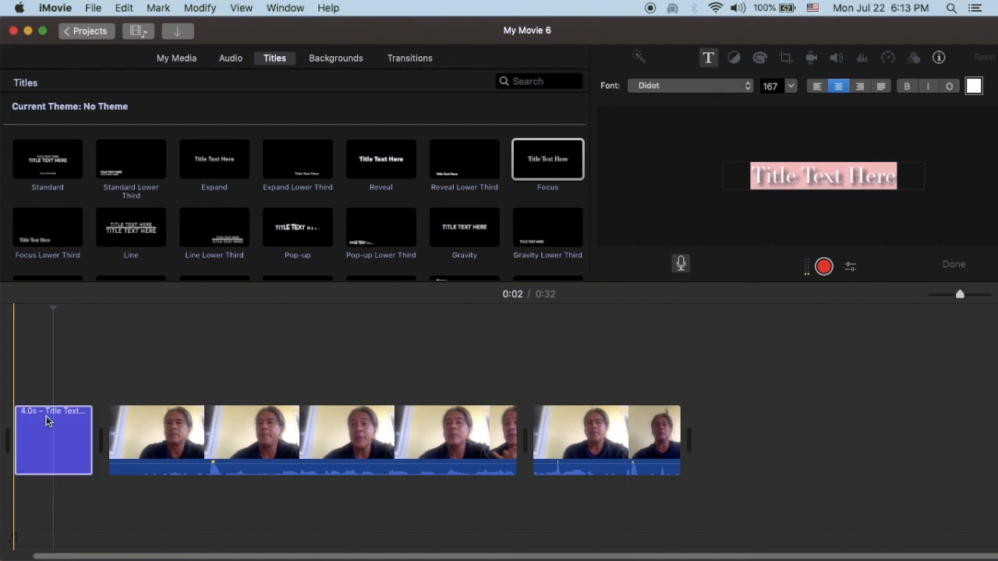
Replace the title's placeholder text with the presenter's first name in possessive form followed by "Ho'olauna".
left_click(50, 435)
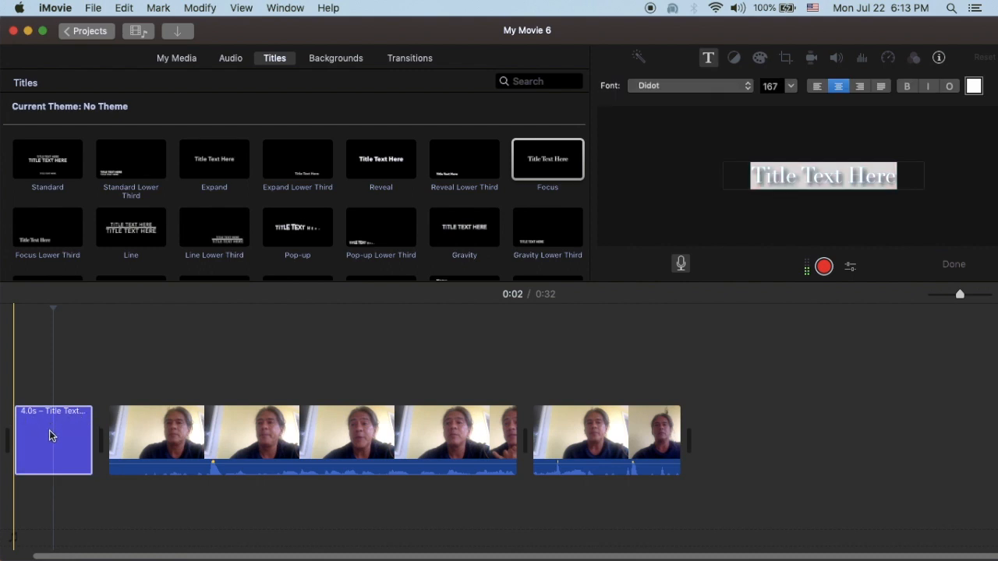
left_click(889, 179)
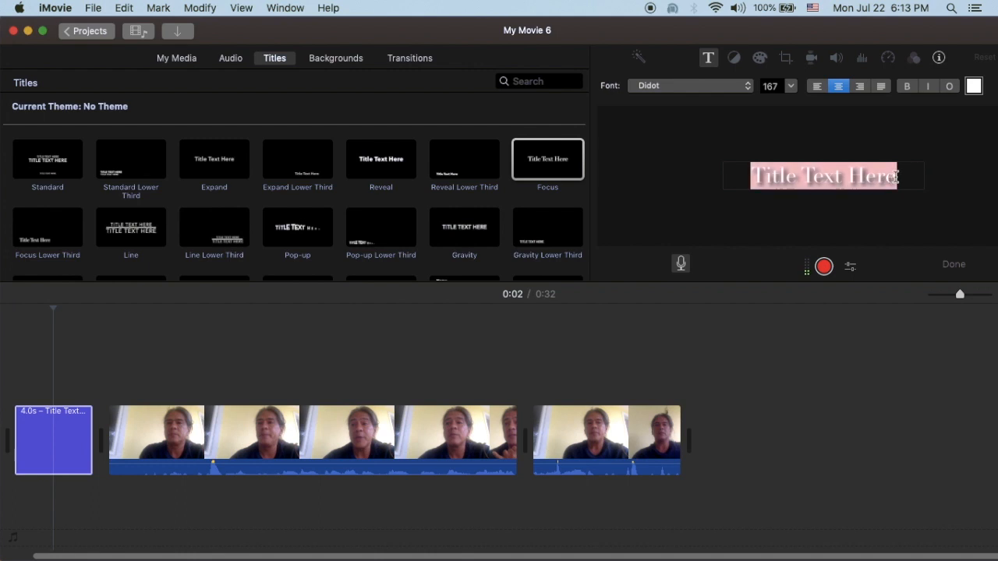
type("Hal")
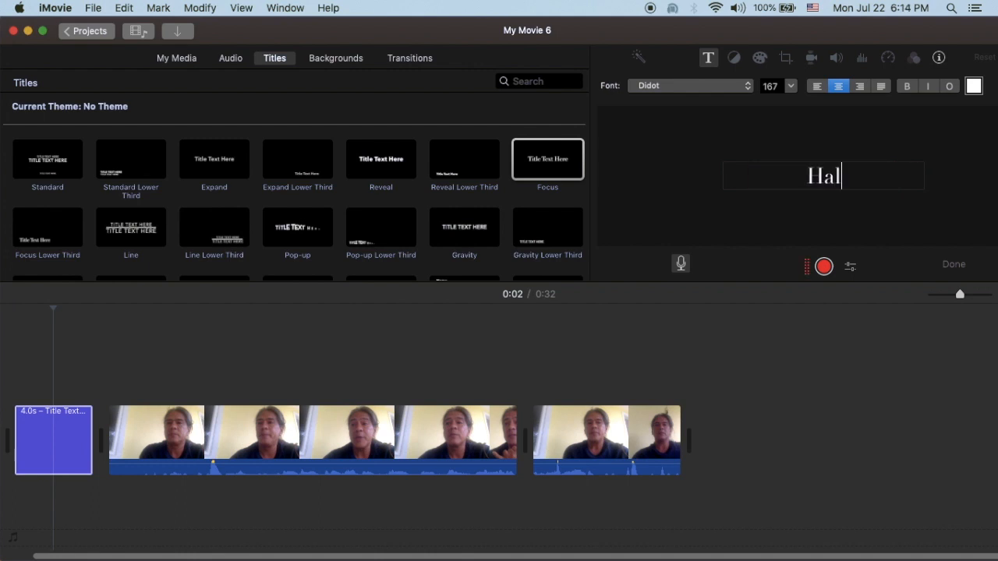
type("'s Ho")
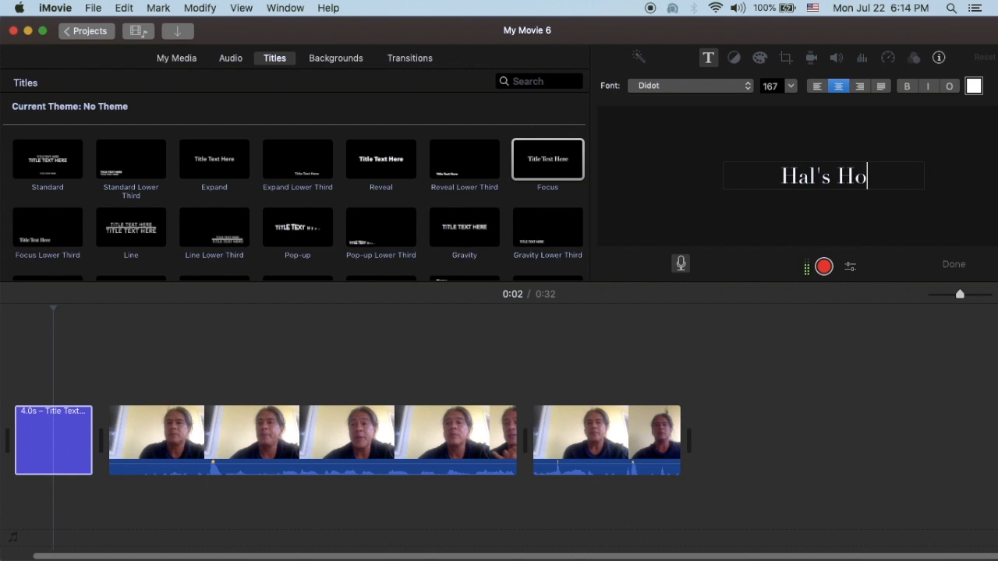
type("'olauna")
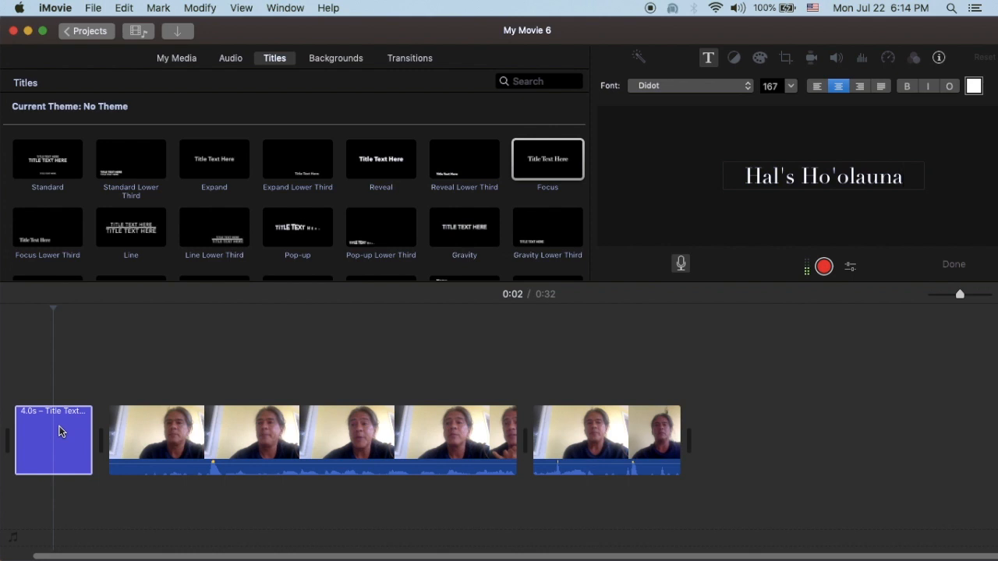
Play the movie from the beginning to preview the title and the start of the first clip.
left_click(14, 379)
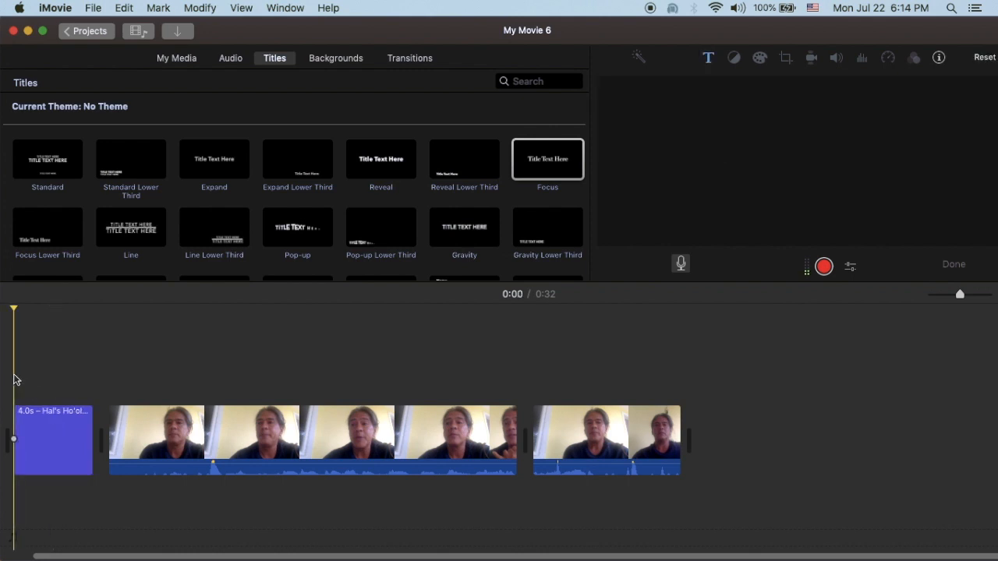
key("space")
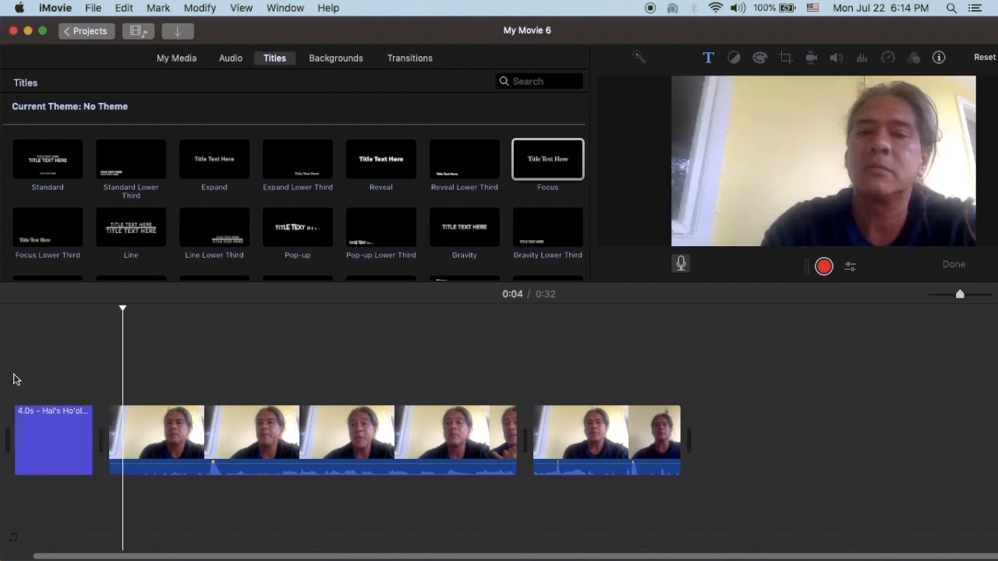
key("space")
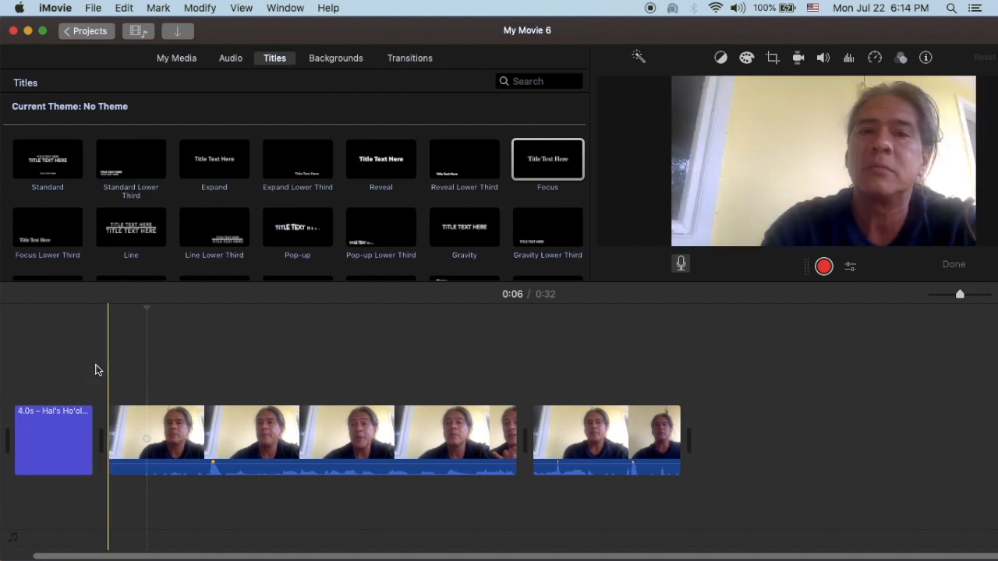
Minimize the movie project, switch to Safari and open a new browser tab.
left_click(28, 31)
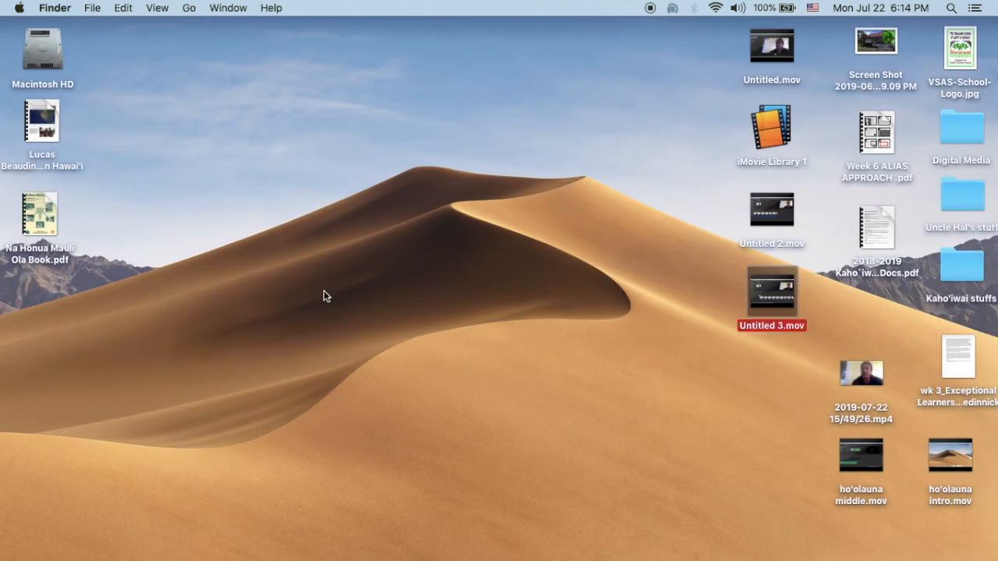
mouse_move(518, 546)
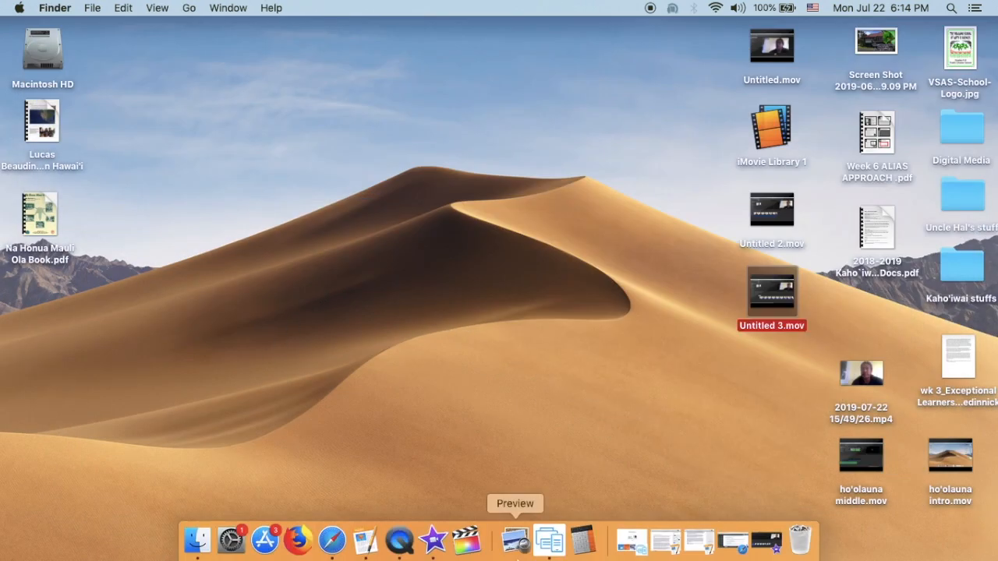
left_click(732, 545)
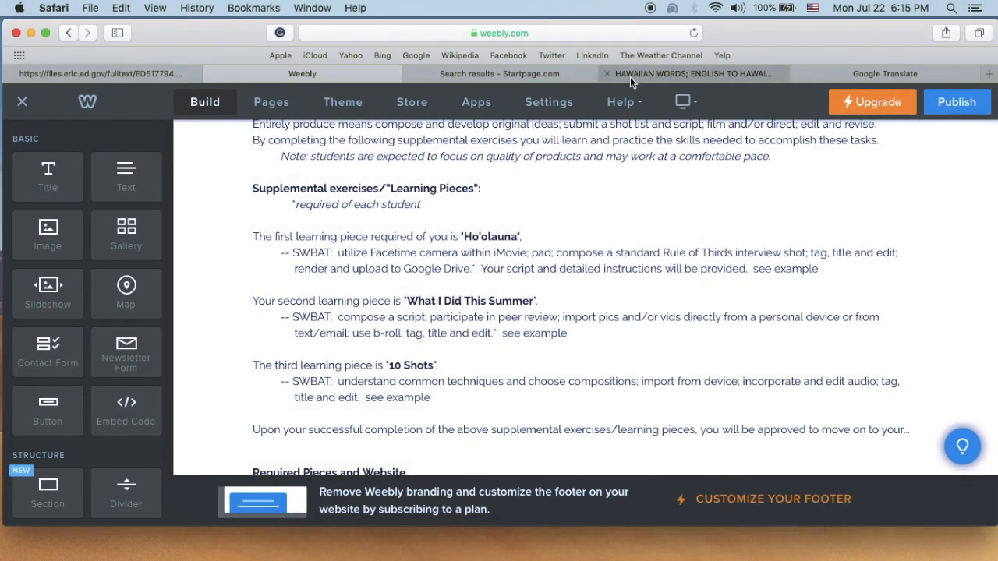
left_click(990, 74)
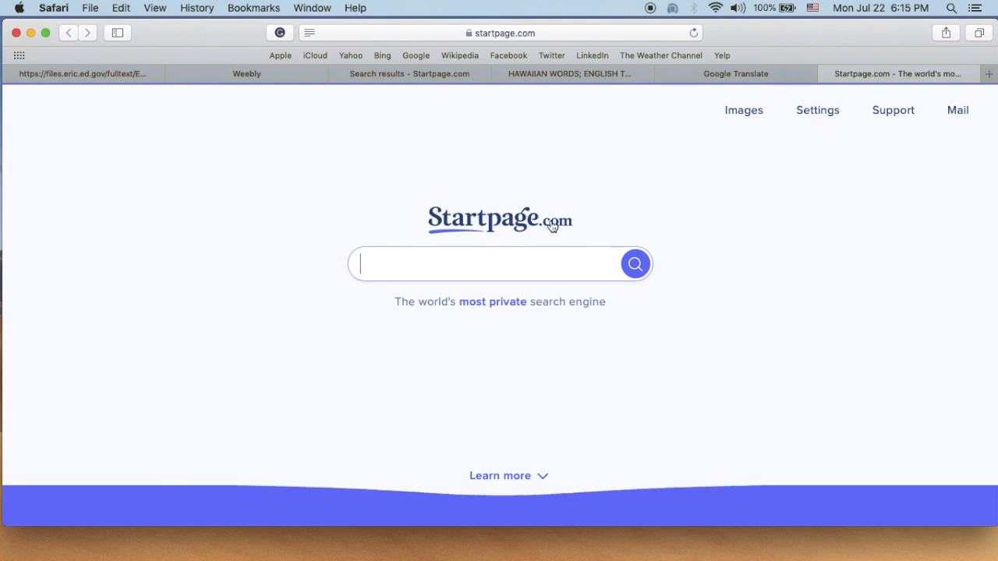
Run a Startpage image search for "volcano school of arts and sciences".
left_click(745, 110)
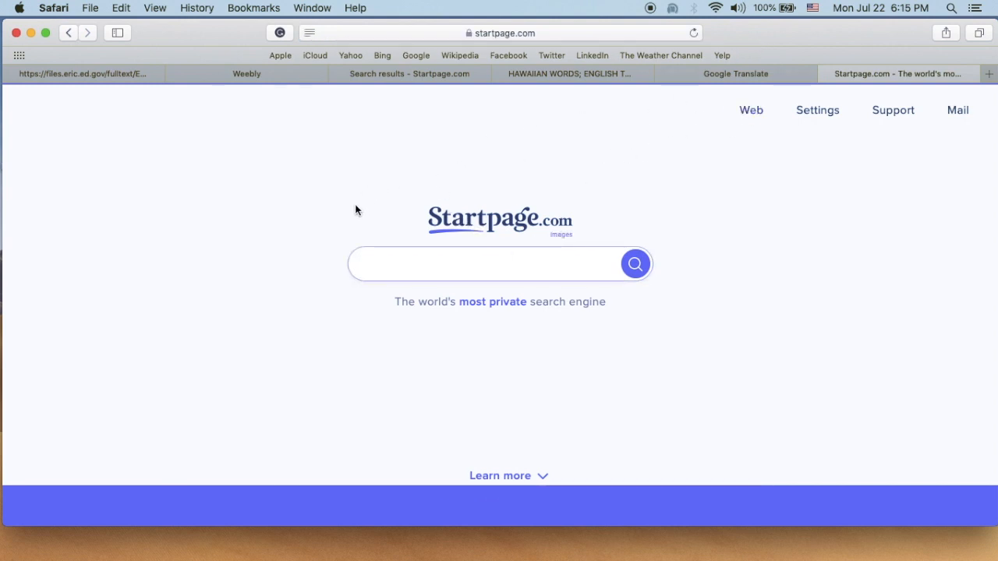
type("vo")
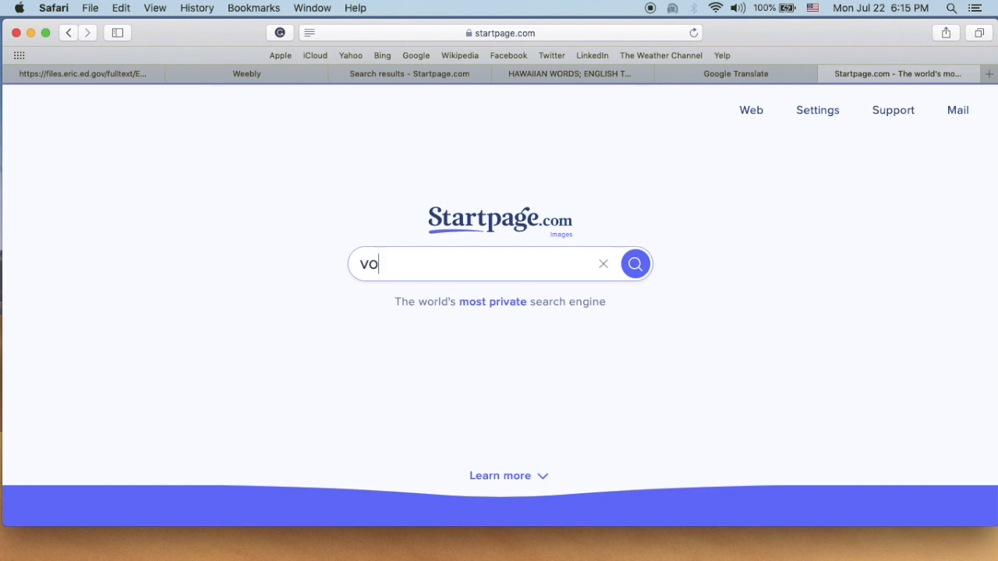
type("lcanoschool of arts")
type(" and sciences")
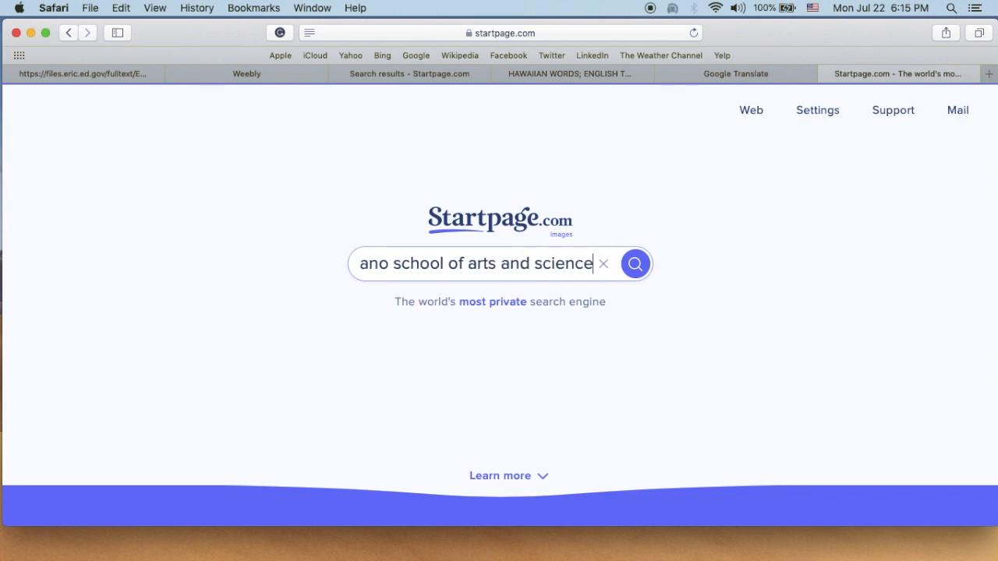
left_click(633, 266)
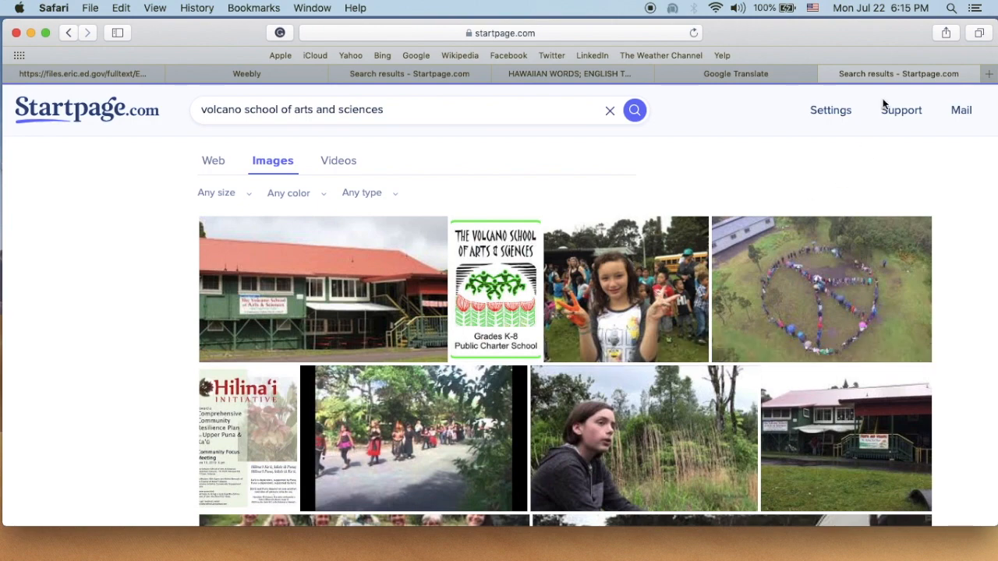
Save the Volcano School of Arts & Sciences logo from the image results to the desktop, placing it beside Untitled.mov.
left_click_drag(899, 32, 657, 118)
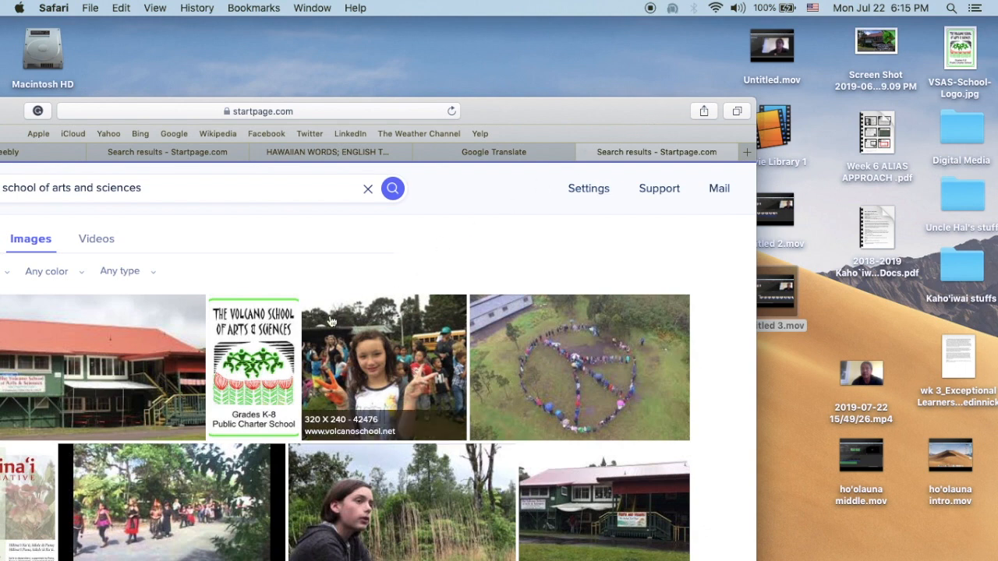
left_click_drag(268, 360, 541, 74)
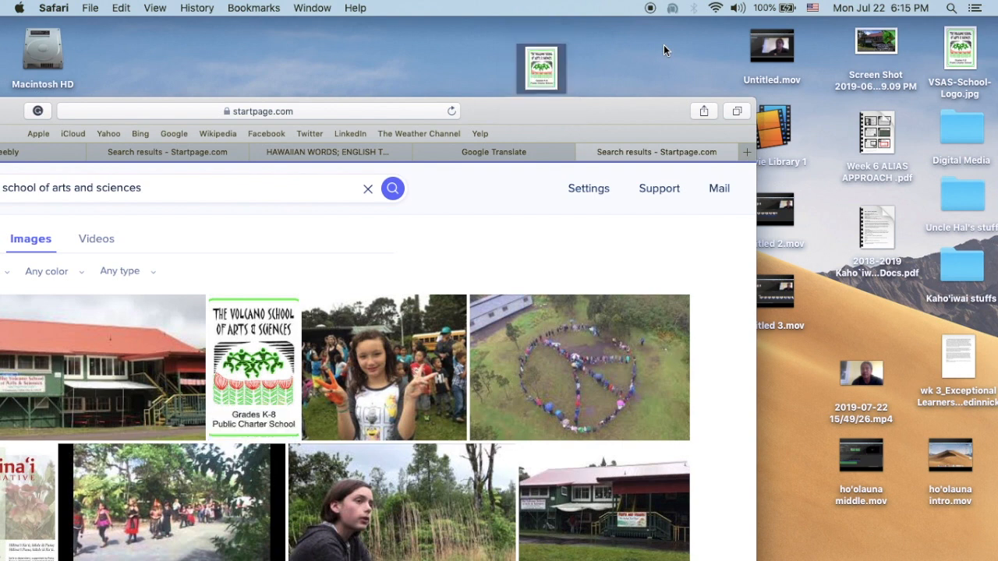
left_click_drag(541, 74, 701, 54)
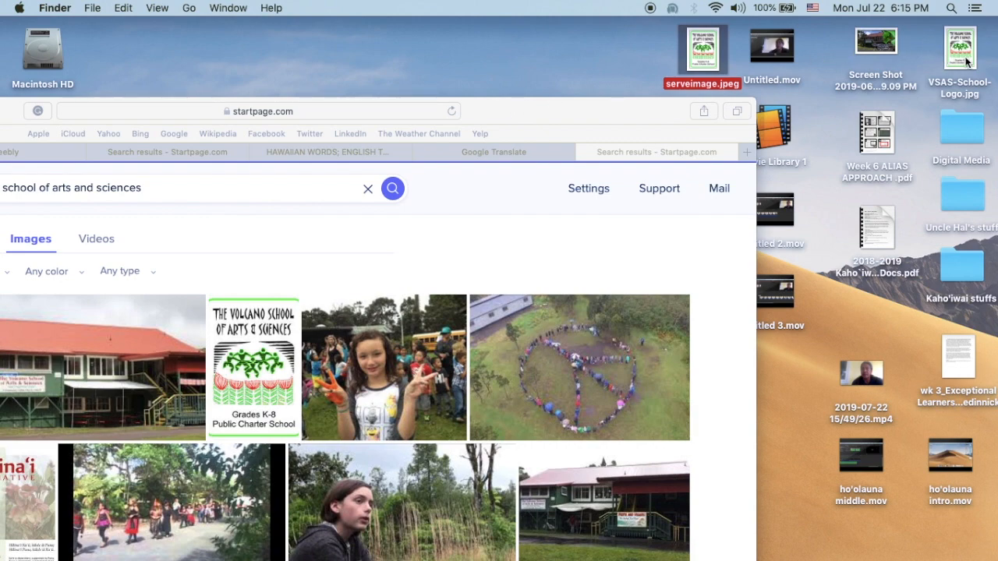
Move the browser window back, minimize it and return to the My Movie 6 project in iMovie.
left_click_drag(532, 114, 796, 41)
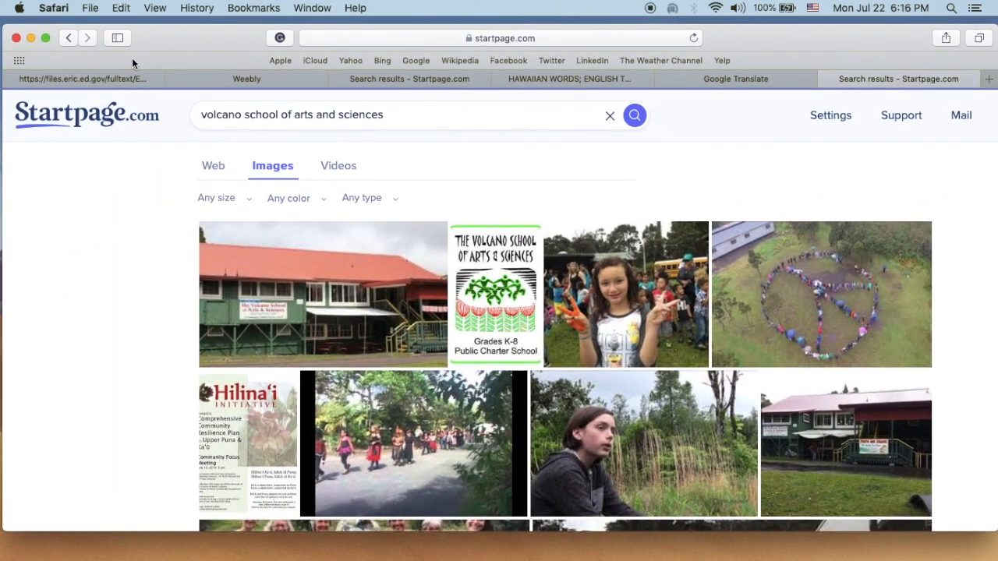
left_click(29, 38)
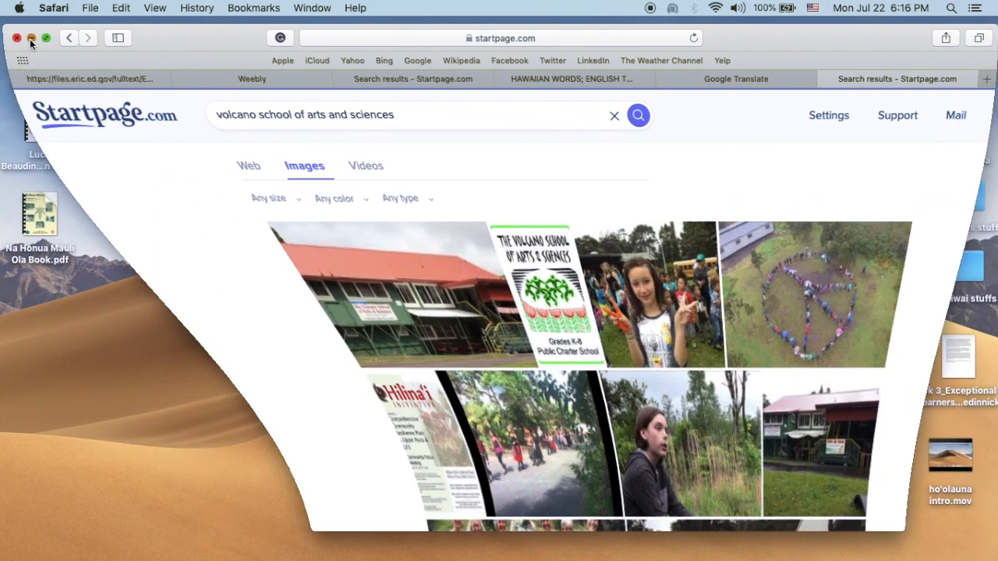
mouse_move(550, 539)
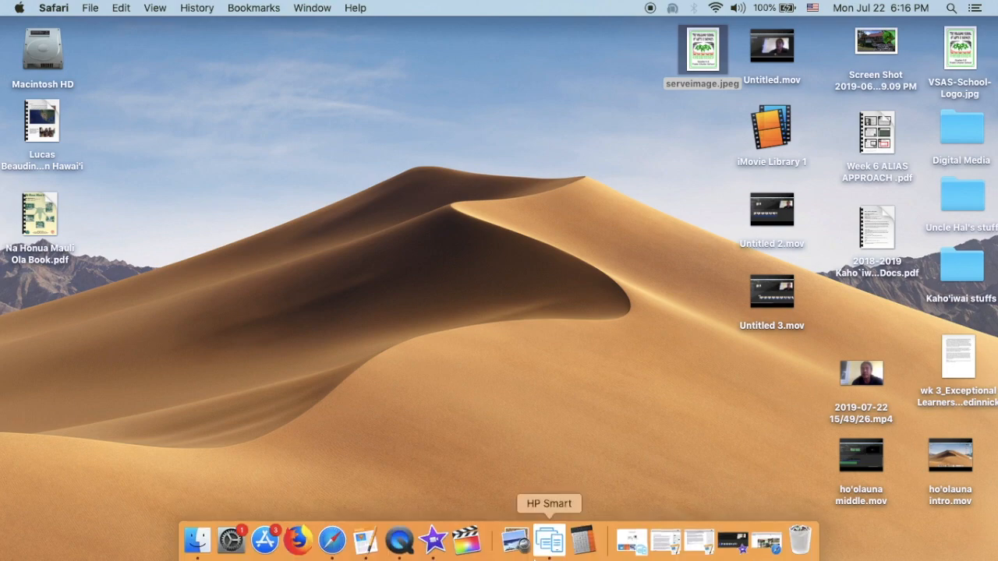
left_click(733, 541)
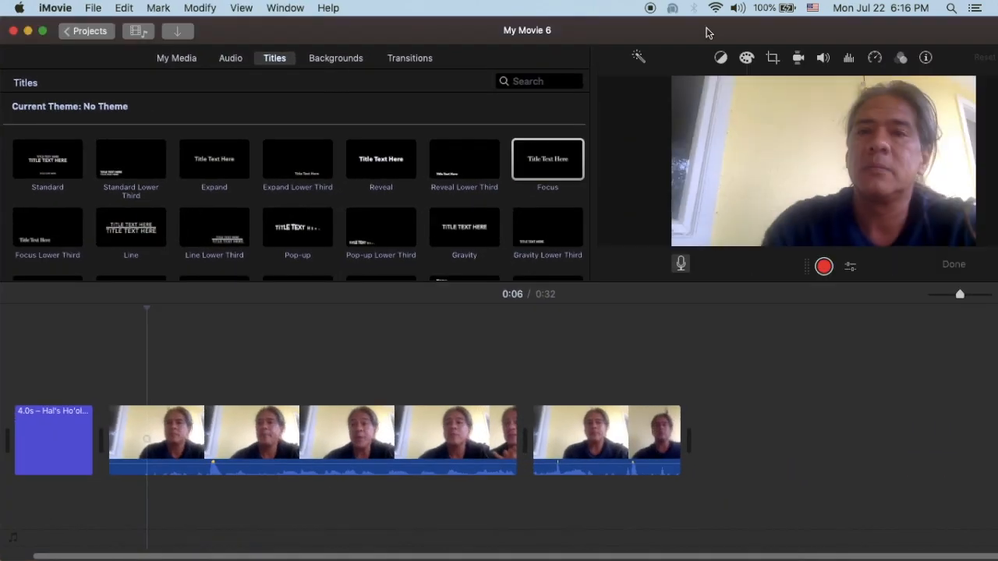
Add VSAS-School-Logo.jpg from the desktop to the end of the timeline, after the last clip.
left_click_drag(694, 33, 419, 34)
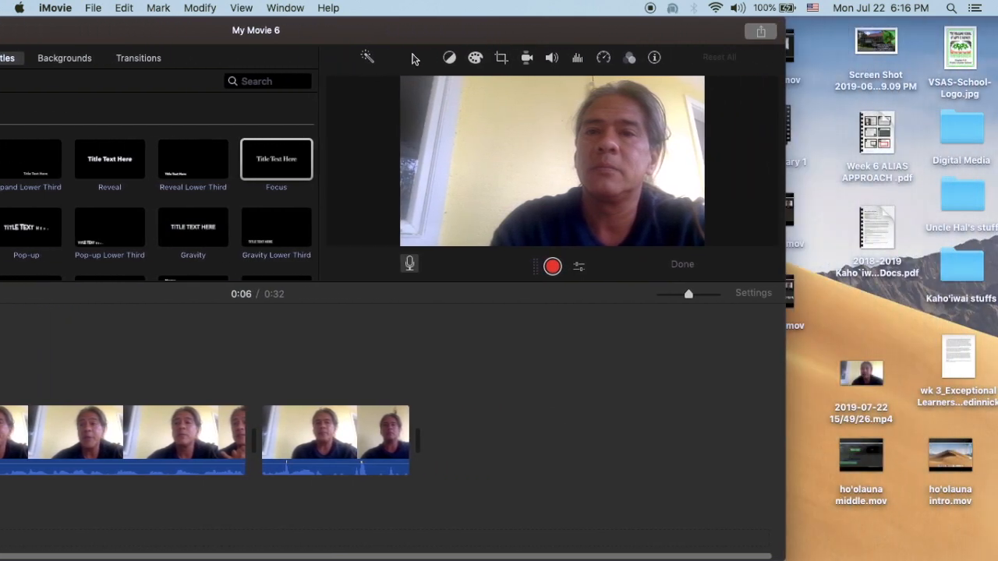
left_click(963, 46)
left_click_drag(964, 47, 447, 433)
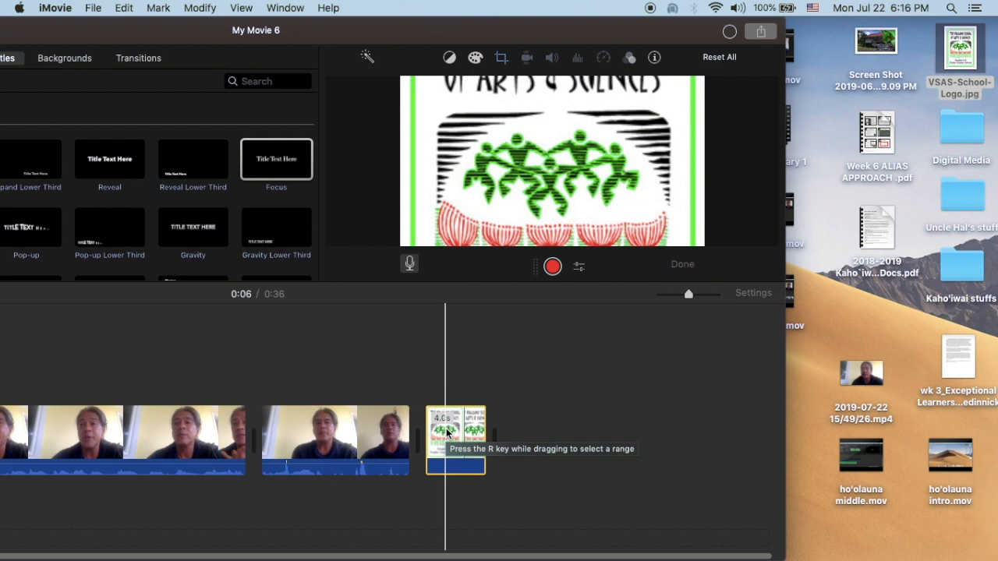
Add VSAS-School-Logo.jpg from the desktop to the start of the timeline, before the title, and place the playhead on it.
left_click_drag(327, 27, 750, 89)
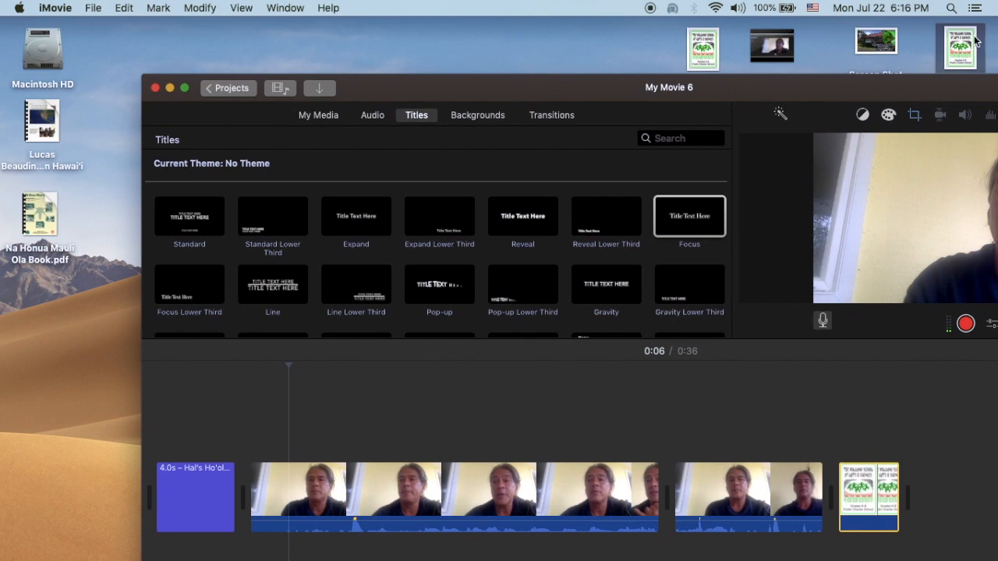
left_click_drag(973, 39, 808, 102)
left_click_drag(483, 268, 144, 474)
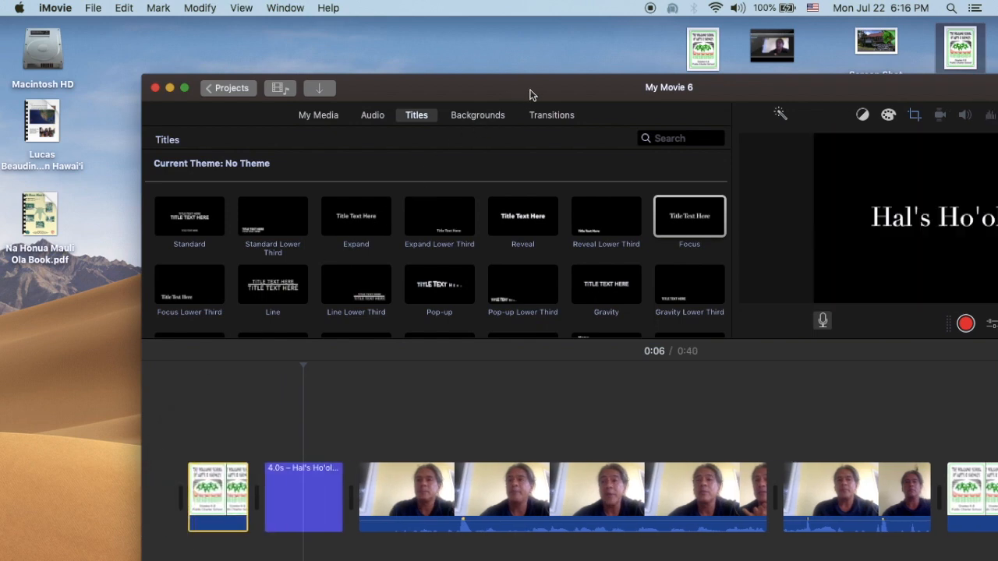
left_click_drag(533, 94, 390, 35)
left_click(68, 351)
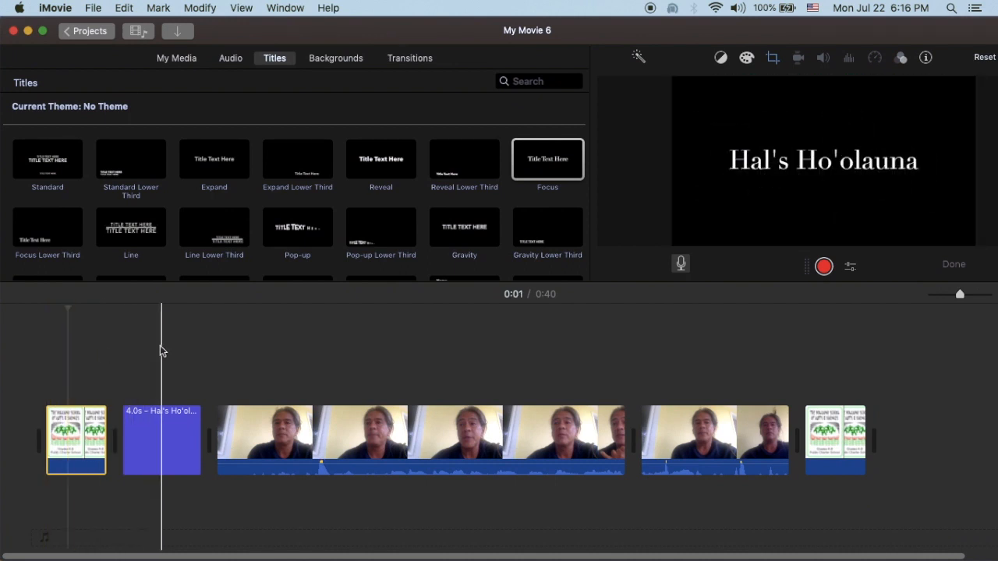
Set the opening logo clip's crop style to Fit so the whole image shows.
left_click(53, 343)
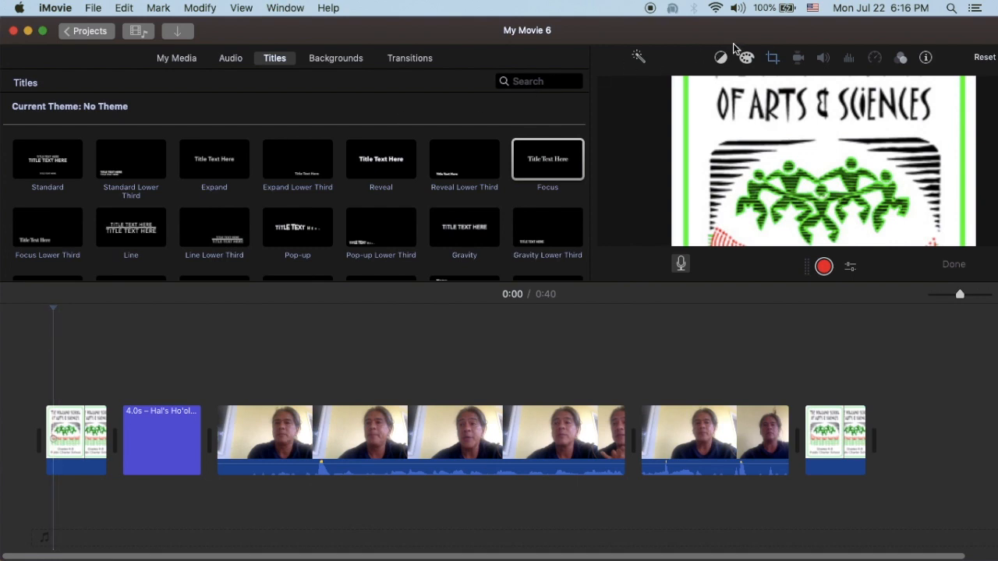
left_click(774, 59)
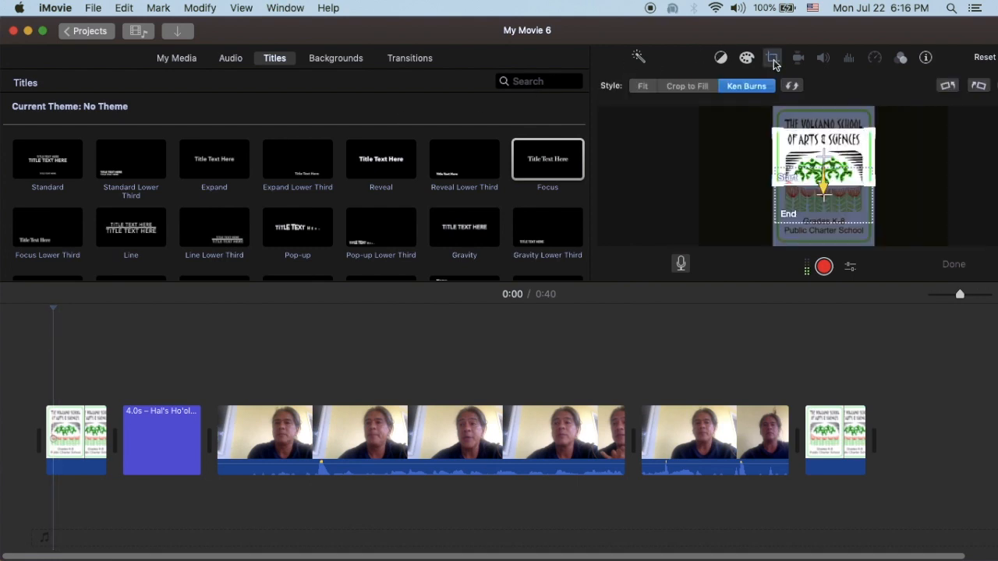
left_click(648, 90)
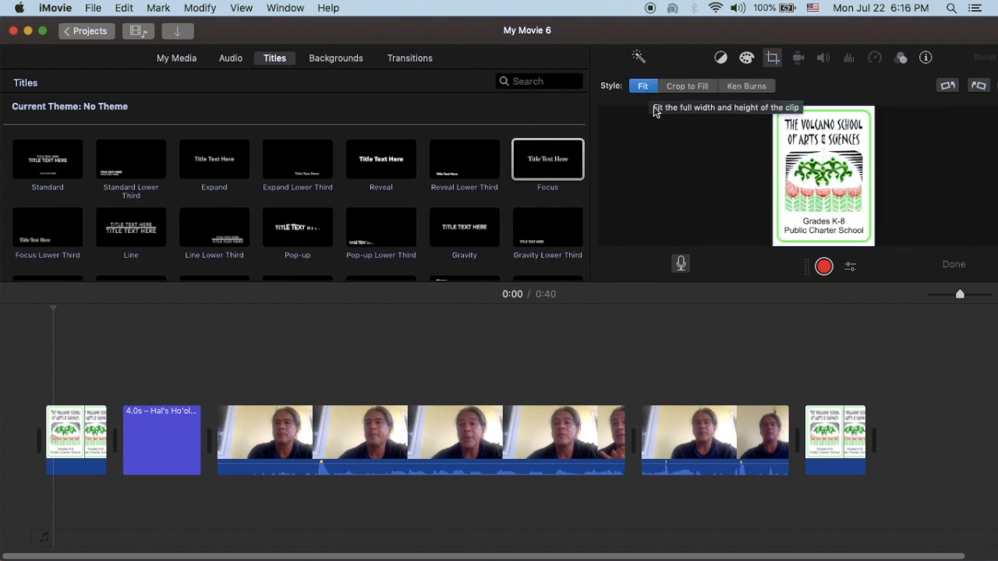
Play the movie from the opening logo through the title into the first video clip, and stop playback.
left_click(45, 366)
key("space")
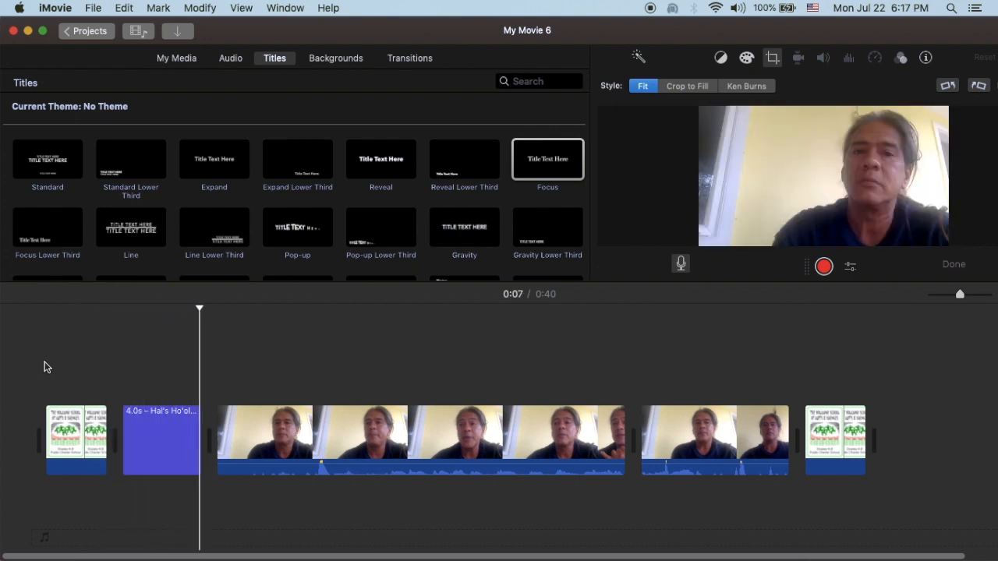
key("space")
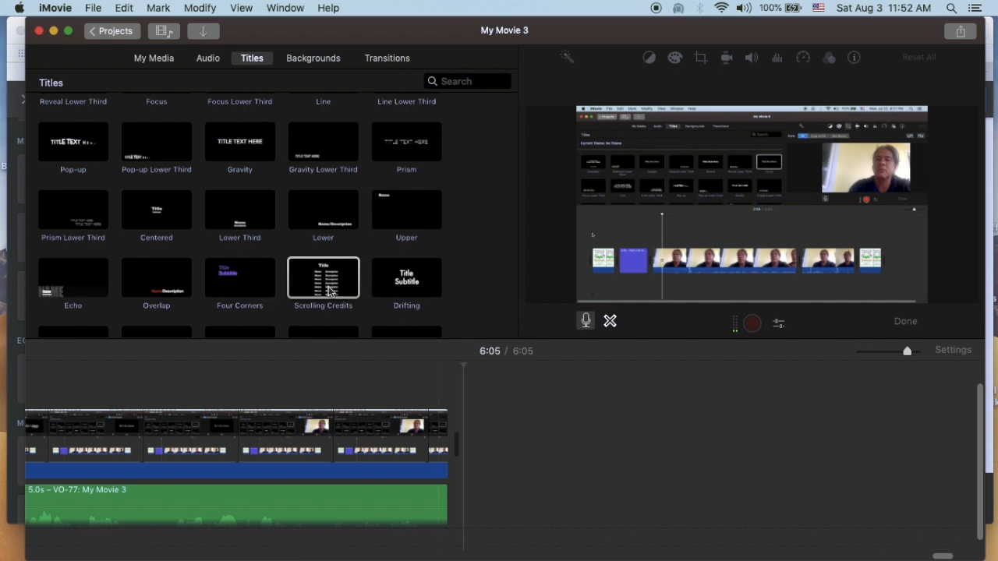
Add a Scrolling Credits title after the last clip of My Movie 3 and change its heading to "Credits".
left_click(301, 275)
left_click_drag(308, 275, 484, 521)
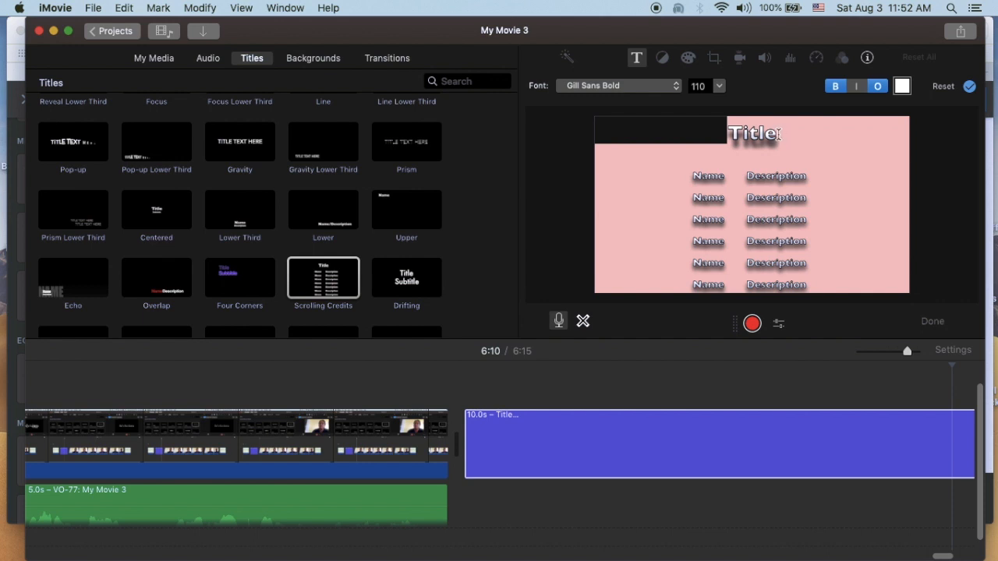
left_click(778, 134)
left_click_drag(776, 134, 733, 133)
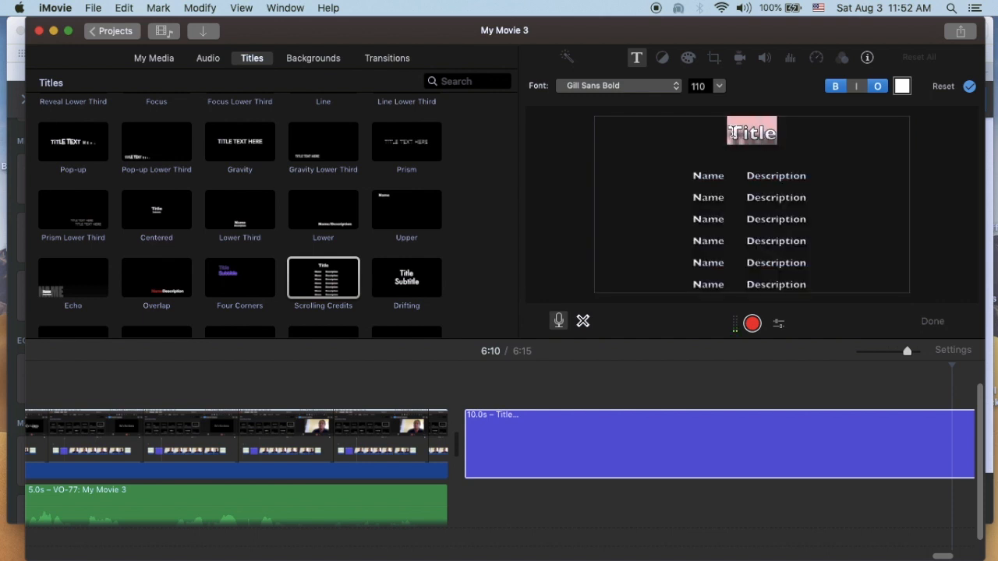
type("Credits")
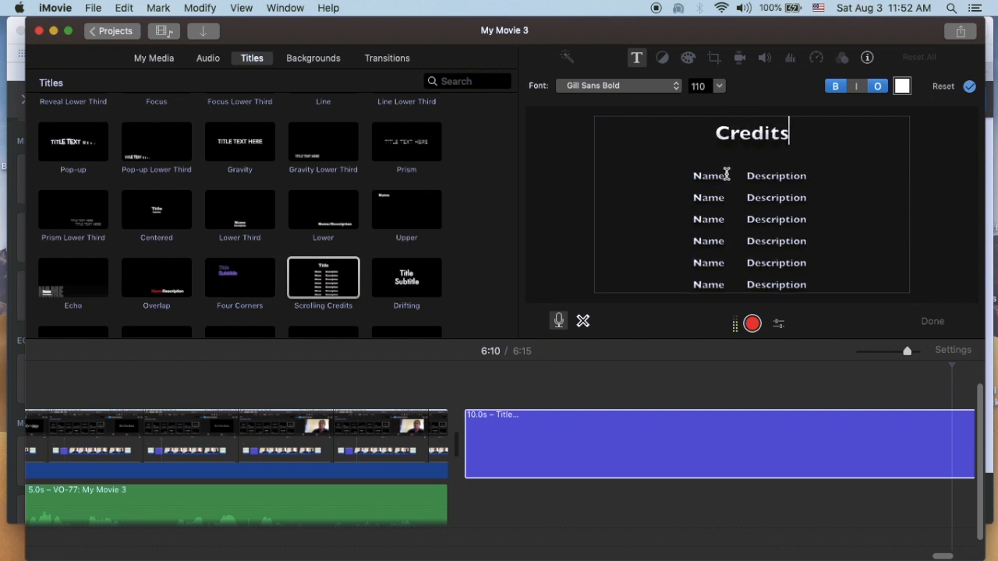
Fill in the credit rows with "Mr. Awesome Teacher", "Editor" and "Sound Effects" and the matching credited names.
double_click(723, 176)
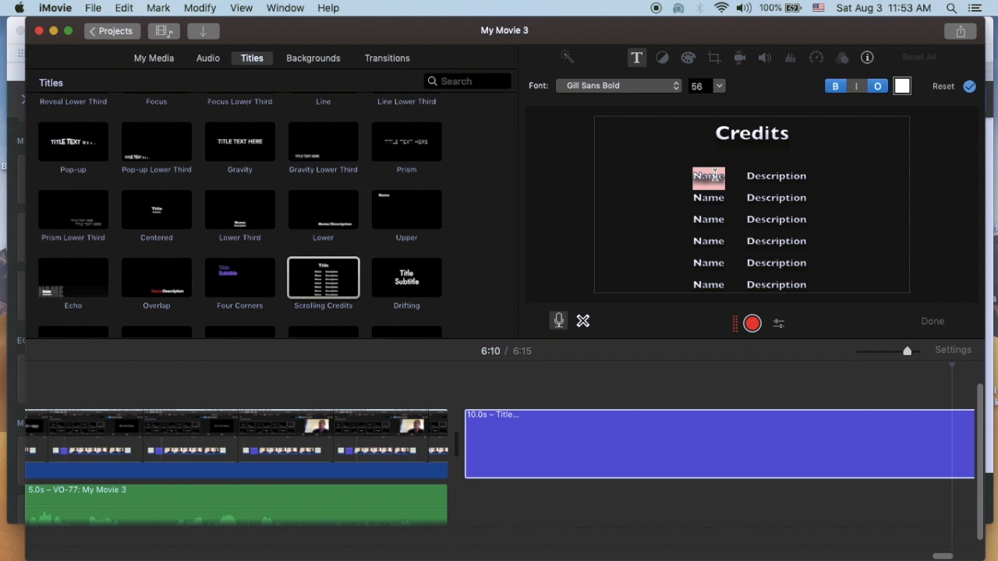
type("Mr.")
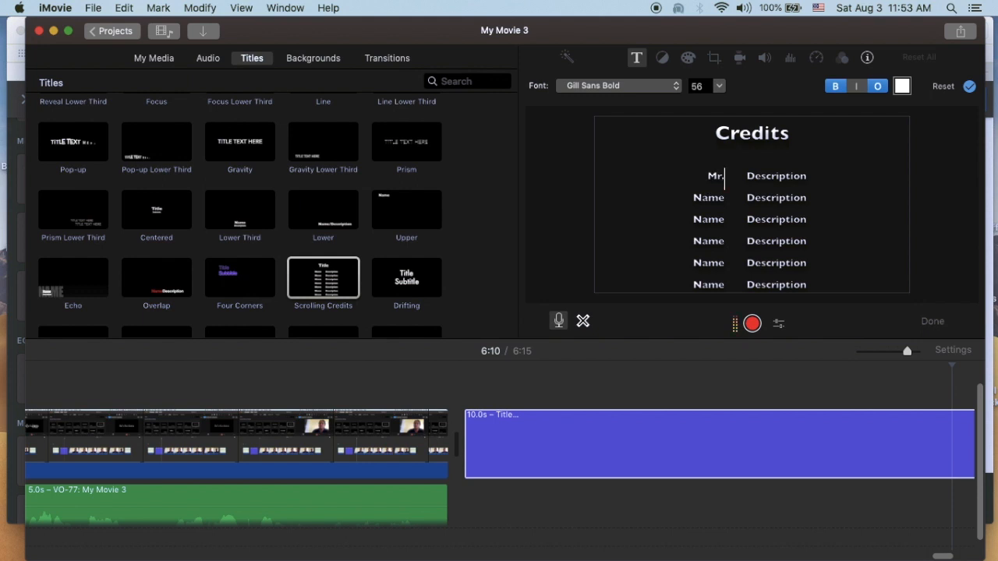
type(" Awesome Teacher")
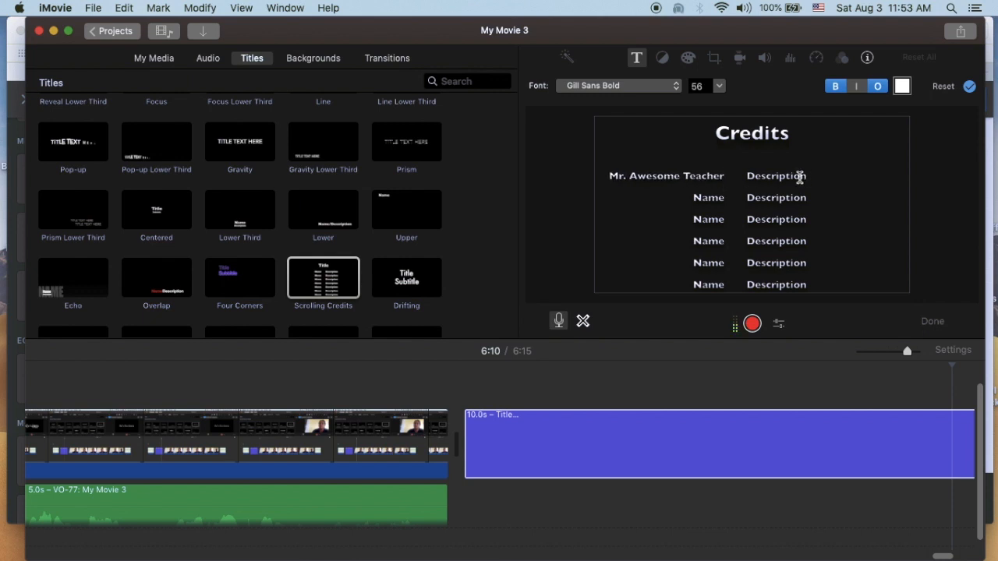
left_click_drag(803, 176, 749, 174)
type("Uncl Hal")
double_click(724, 199)
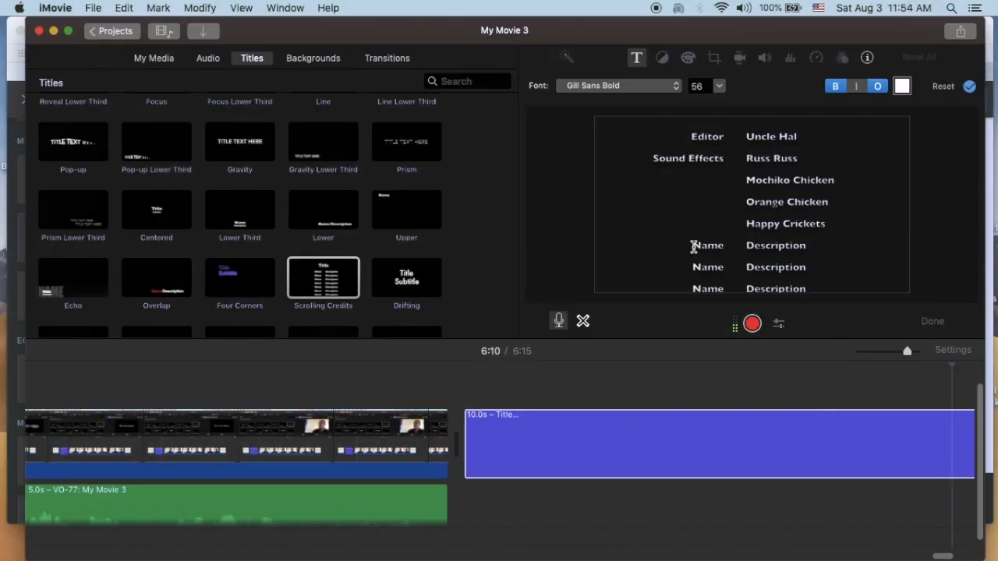
Delete the leftover Name and Description placeholder rows and correct the spelling of the name beside "Mr. Awesome Teacher".
left_click_drag(697, 245, 768, 321)
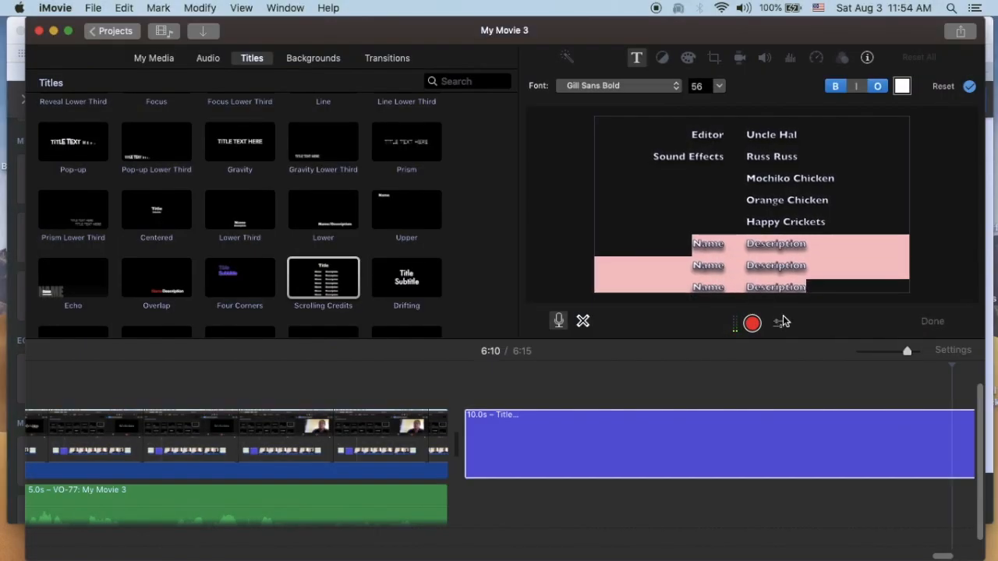
key("BackSpace")
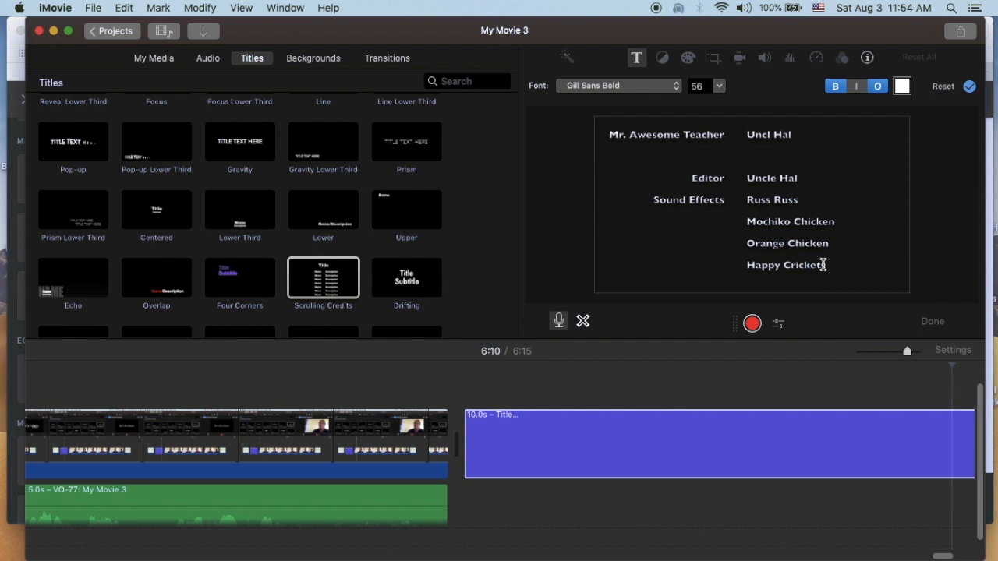
left_click(770, 134)
key("BackSpace")
type("e")
Play the timeline from just before the end of the last clip to preview the scrolling credits.
left_click(428, 388)
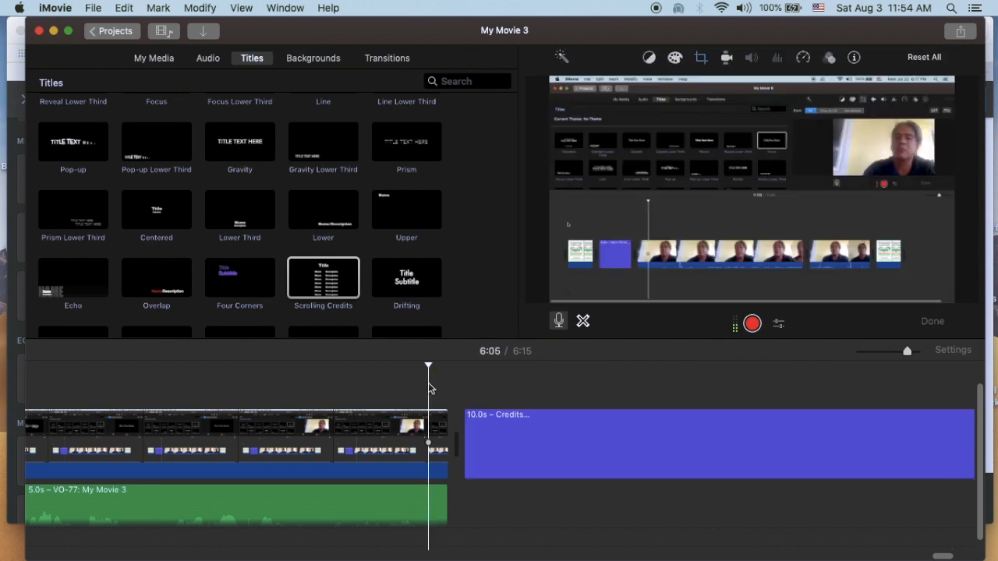
key("space")
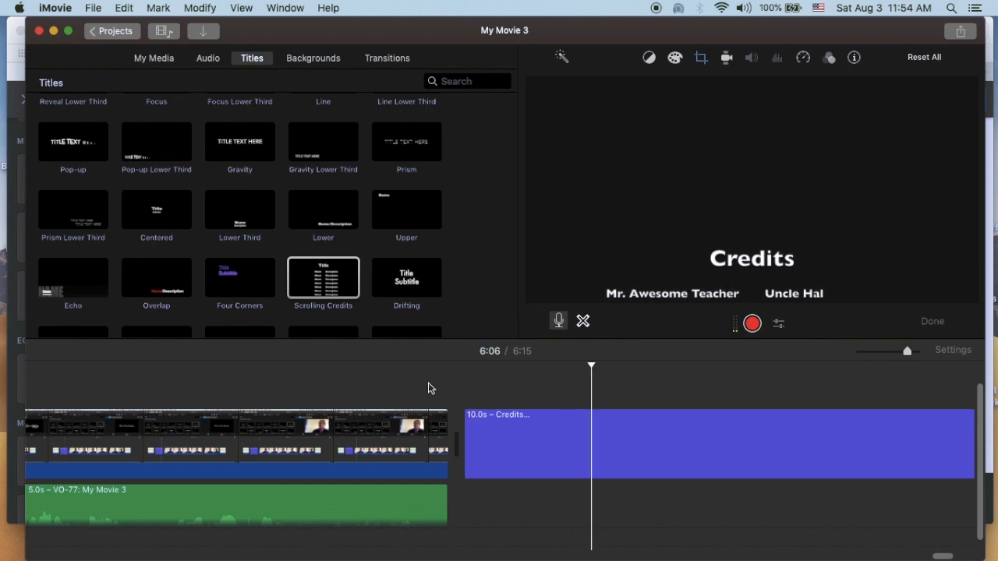